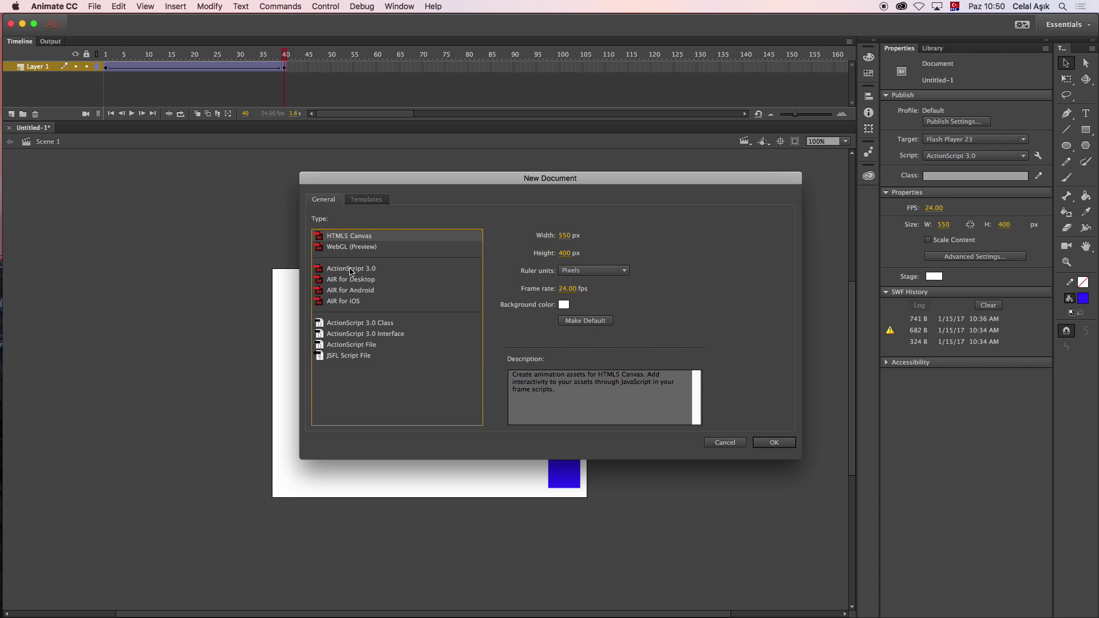
# - Create a new ActionScript 3.0 document and set its stage size to 300 by 600 px
pyautogui.click(770, 443)
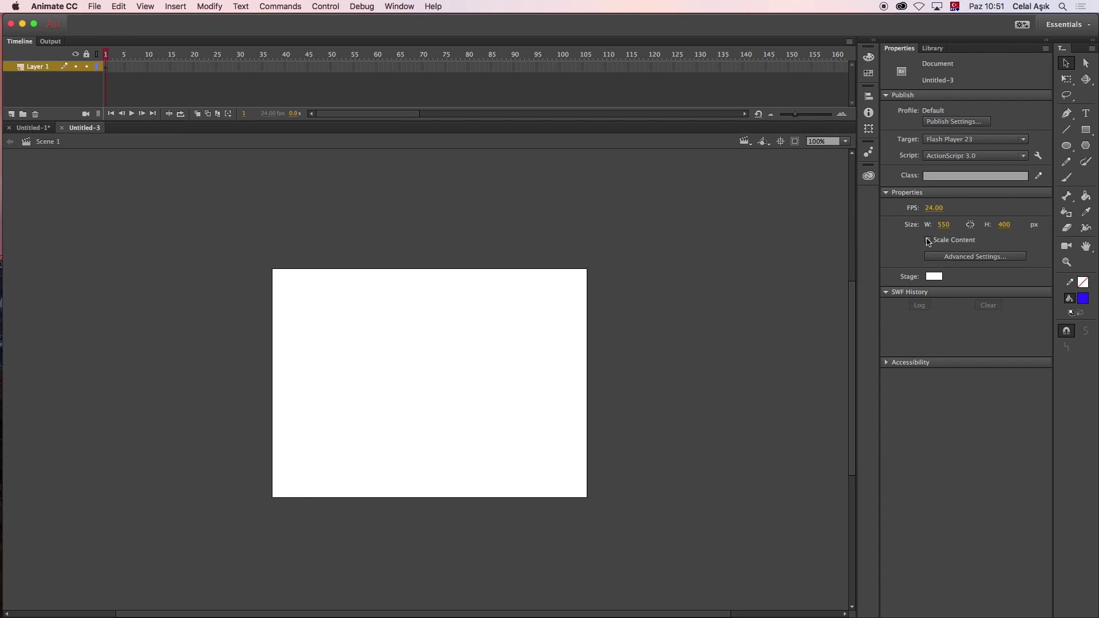
pyautogui.click(950, 224)
pyautogui.write('300')
pyautogui.click(1011, 224)
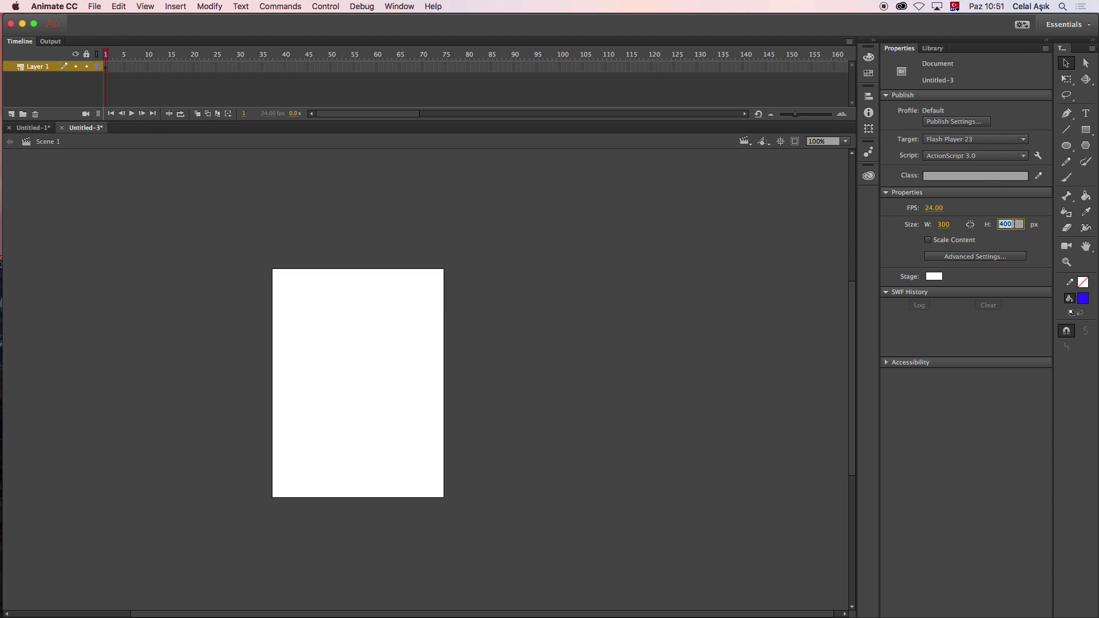
pyautogui.write('600')
pyautogui.press('Return')
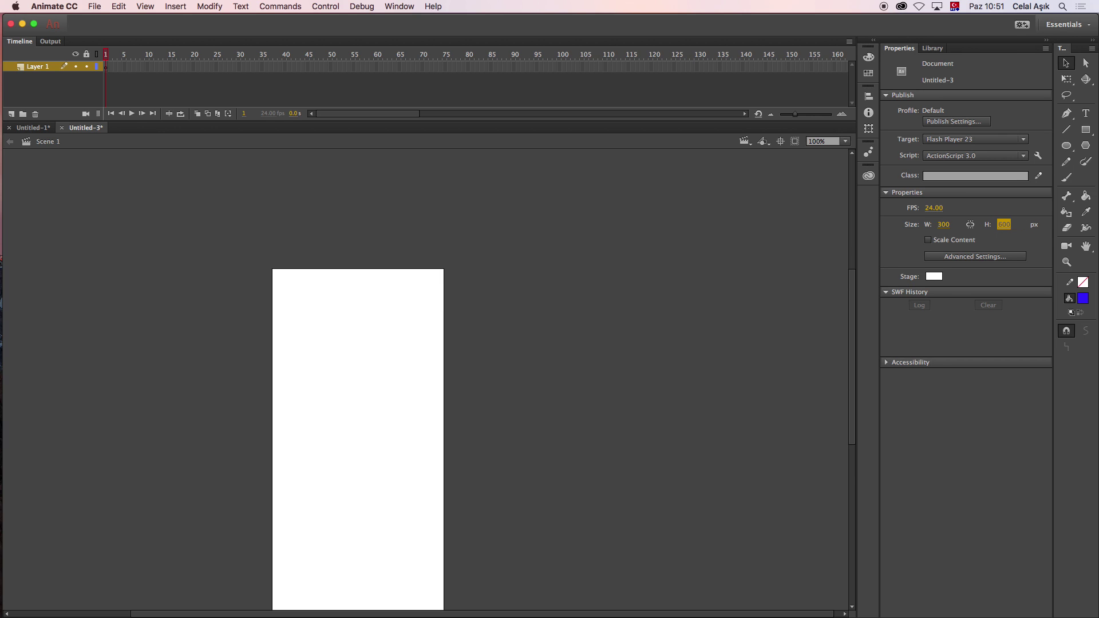
# - Draw a blue, strokeless circle about 93 px in diameter near the top centre of the stage with the Oval tool
pyautogui.moveTo(353, 444); pyautogui.dragTo(396, 364)
pyautogui.click(1090, 131)
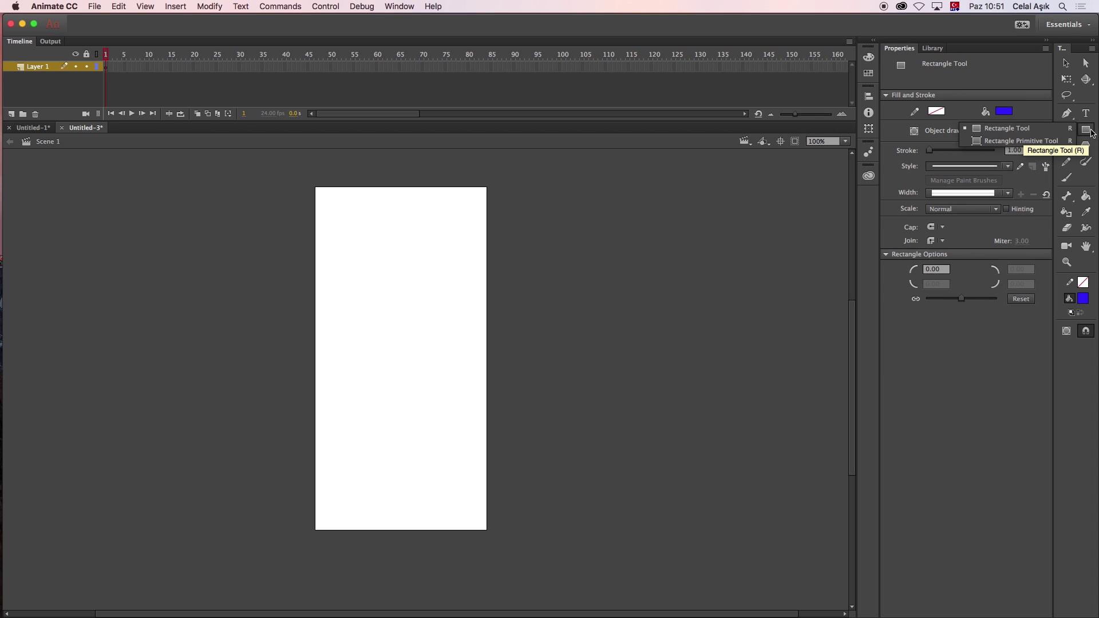
pyautogui.moveTo(1065, 146); pyautogui.dragTo(1035, 150)
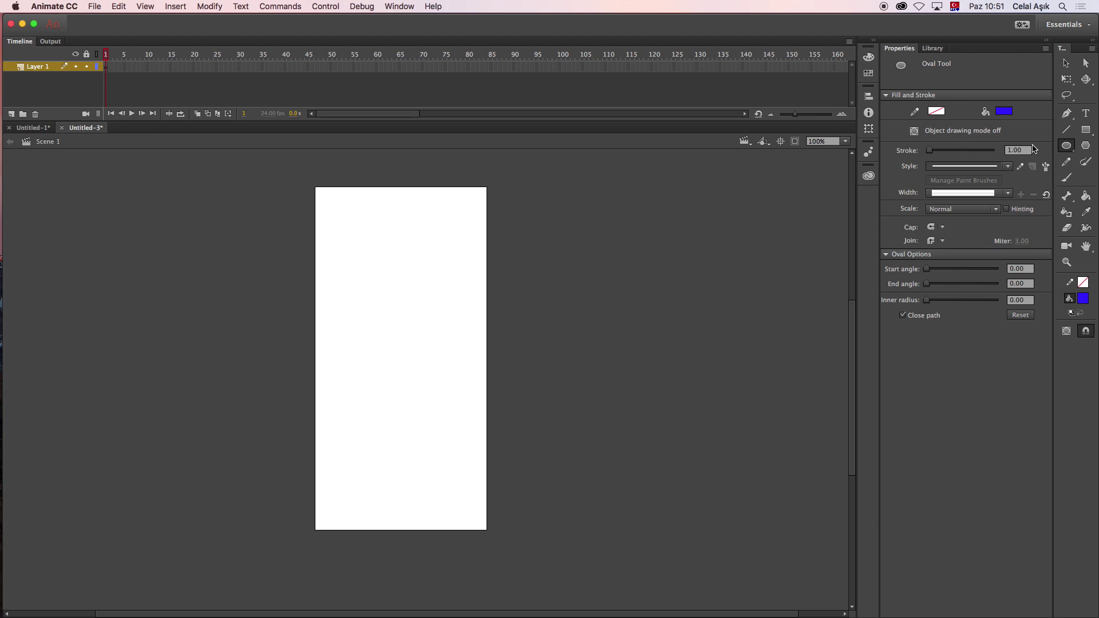
pyautogui.moveTo(374, 203); pyautogui.dragTo(427, 254)
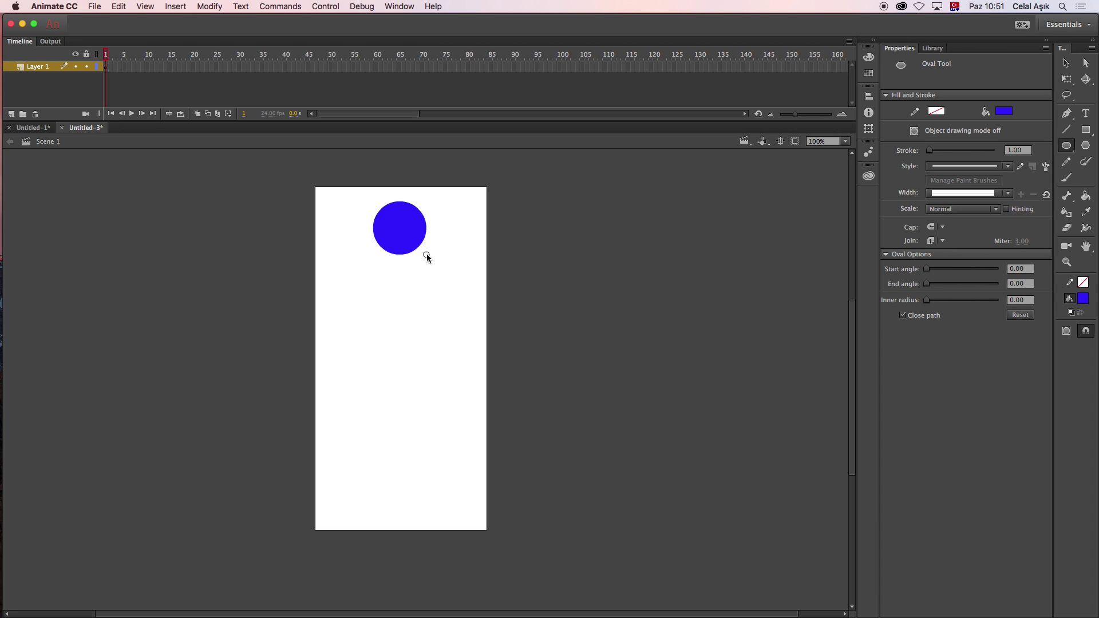
# - Change the circle's fill to a radial gradient using the green-to-black preset swatch
pyautogui.press('v')
pyautogui.click(384, 243)
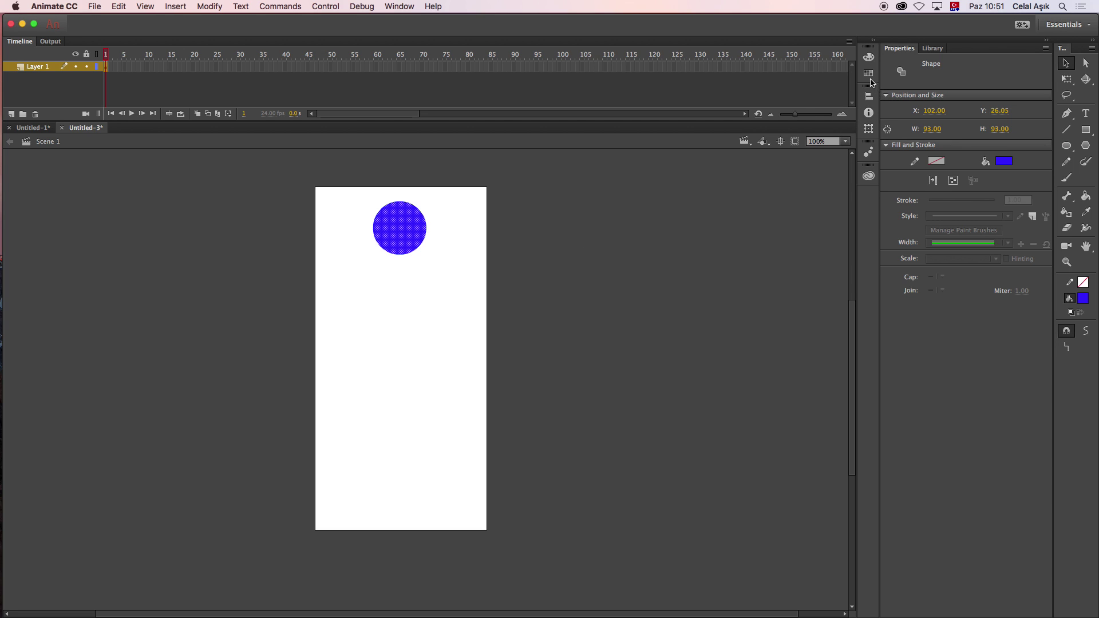
pyautogui.click(867, 59)
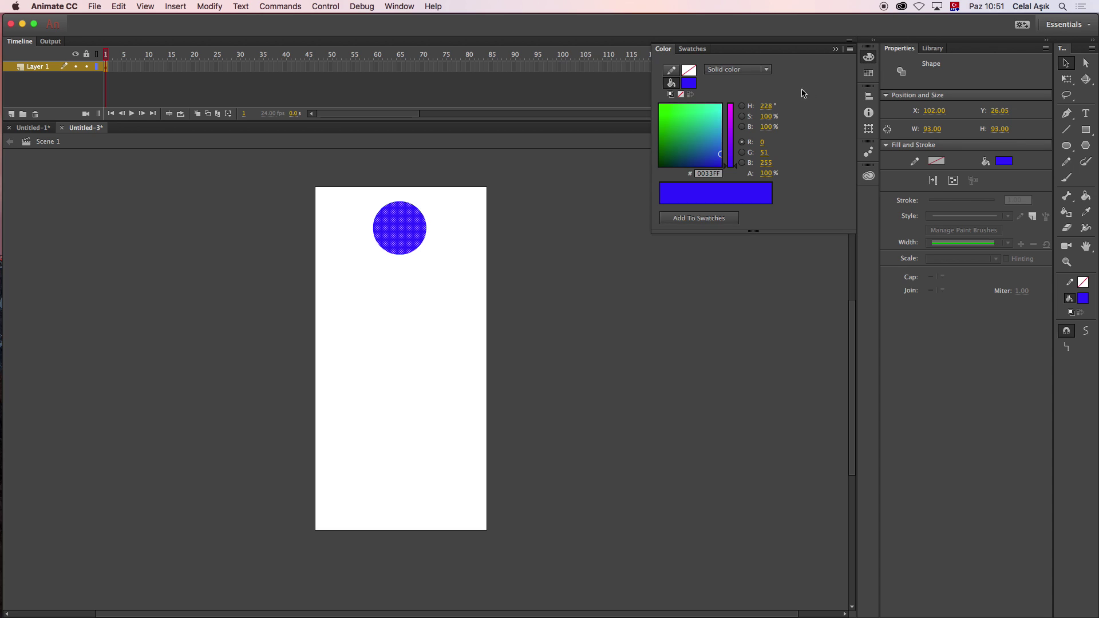
pyautogui.click(726, 73)
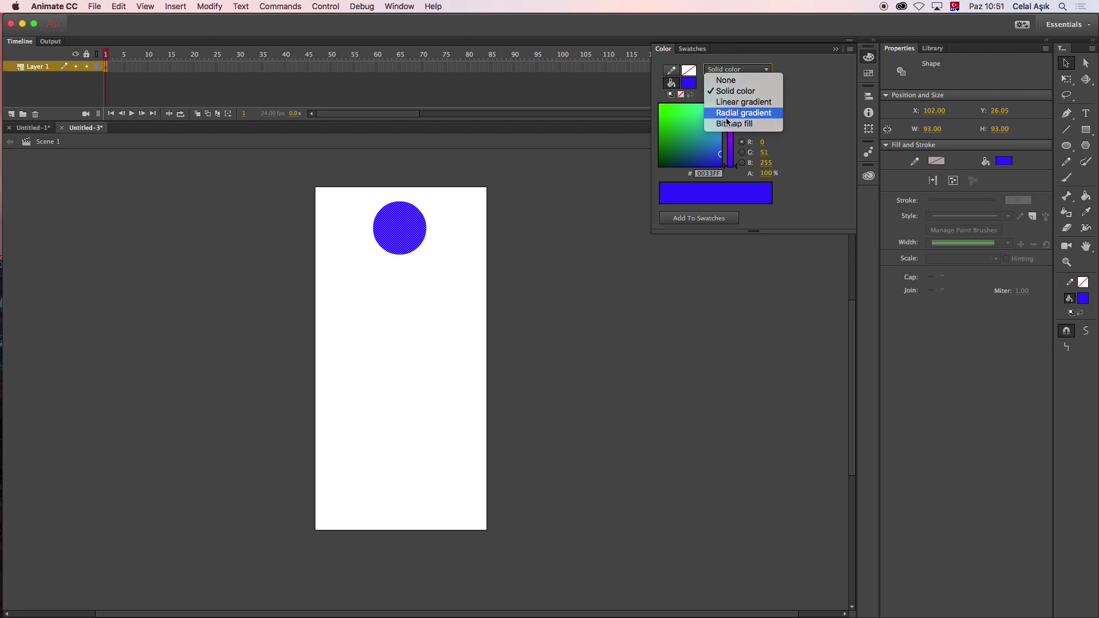
pyautogui.click(731, 114)
pyautogui.click(688, 84)
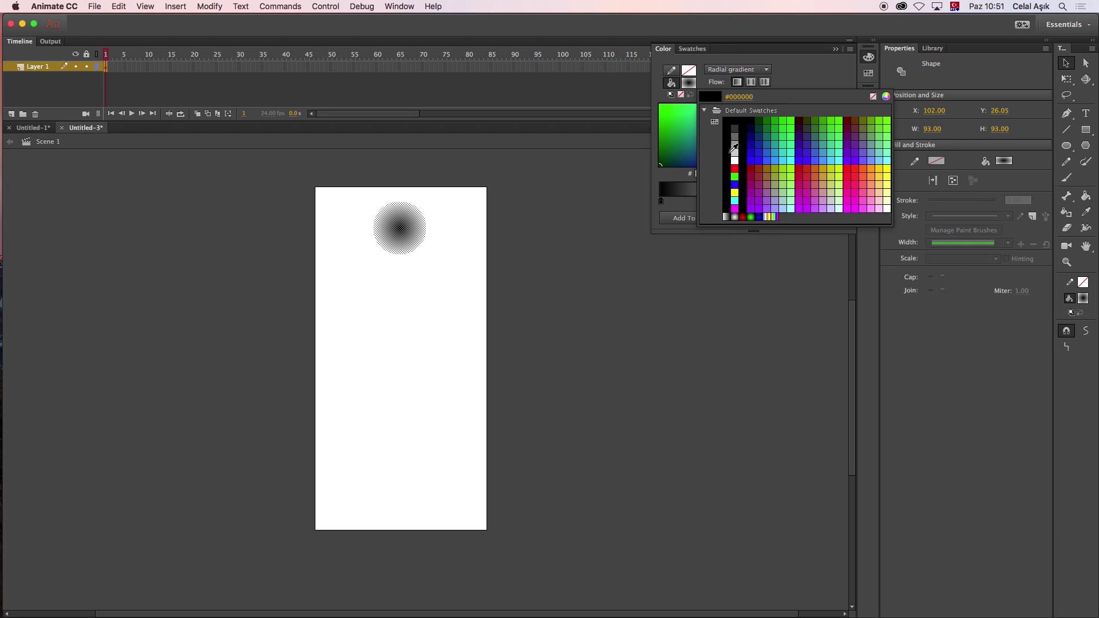
pyautogui.click(752, 216)
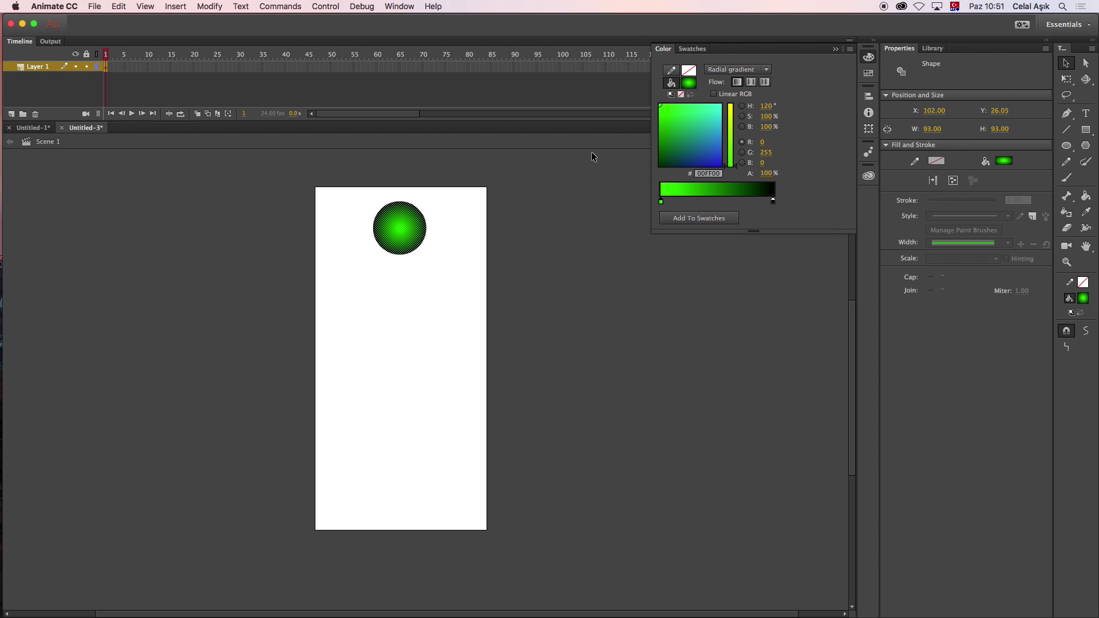
# - Set the gradient's outer colour to dark green #003300, add a green stop about a third along, and make the centre stop white
pyautogui.doubleClick(773, 202)
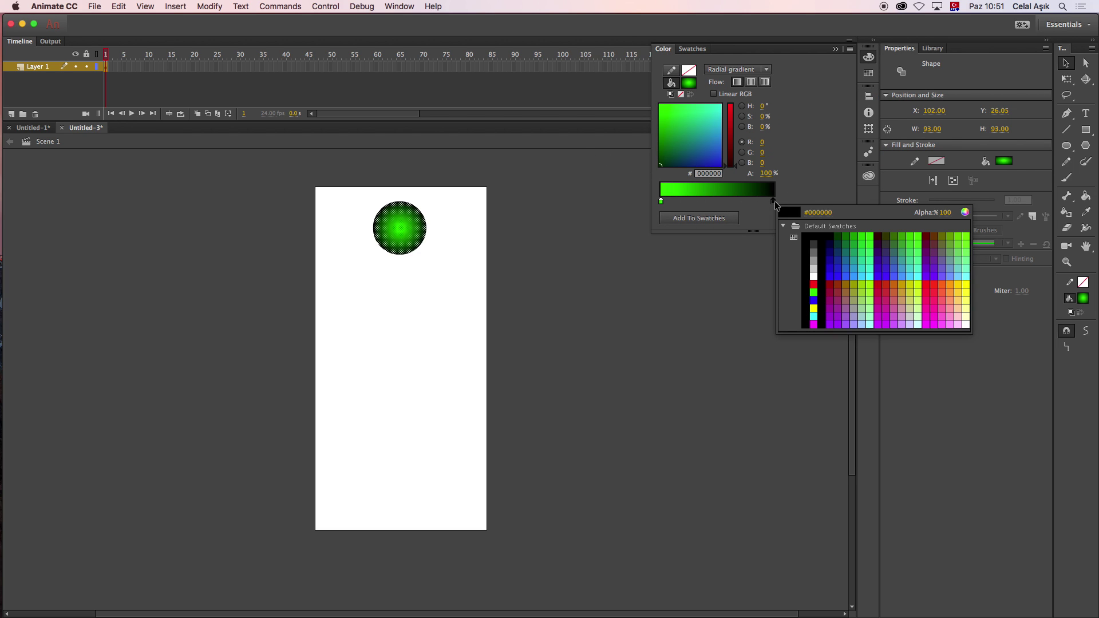
pyautogui.click(841, 232)
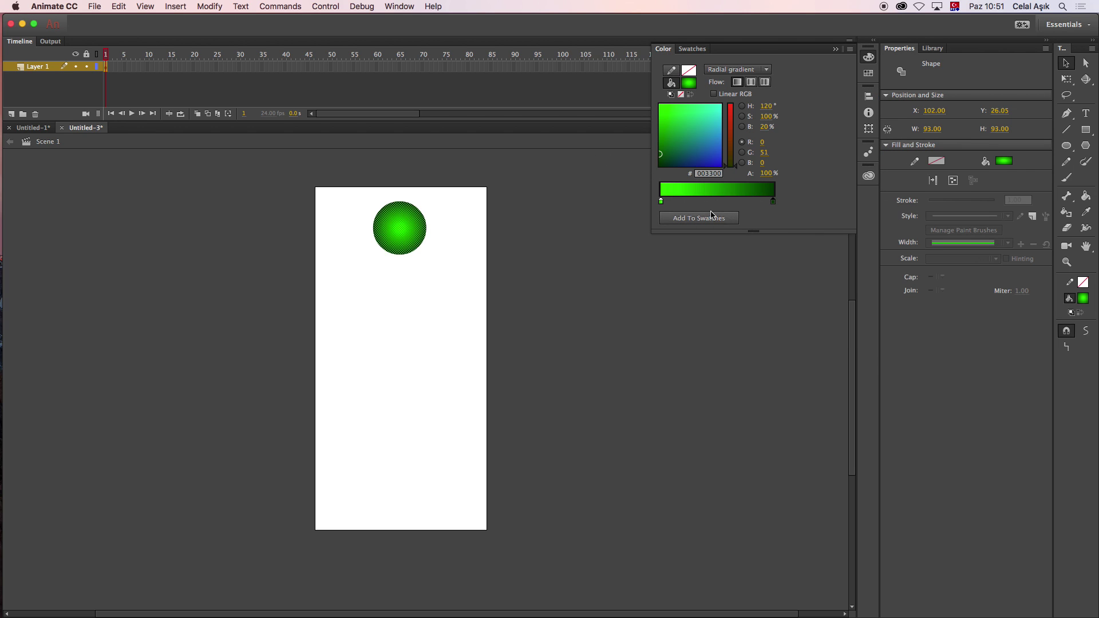
pyautogui.moveTo(660, 201); pyautogui.dragTo(698, 201)
pyautogui.click(660, 201)
pyautogui.click(661, 202)
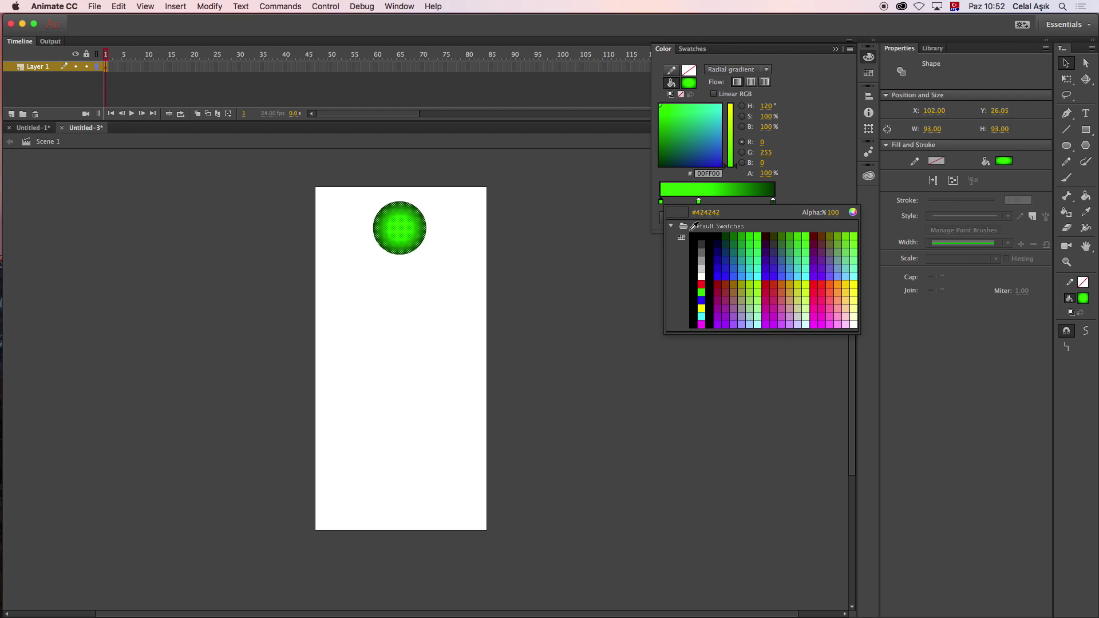
pyautogui.click(699, 273)
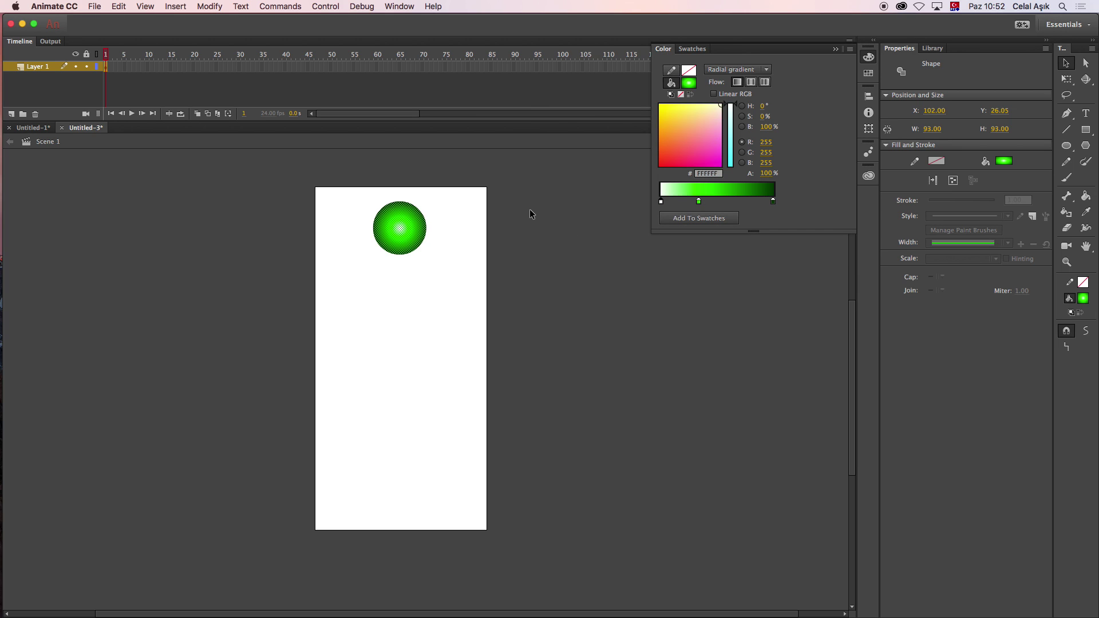
pyautogui.click(507, 208)
# - Shift the circle's gradient centre toward its upper left with the Gradient Transform tool
pyautogui.moveTo(355, 190); pyautogui.dragTo(441, 267)
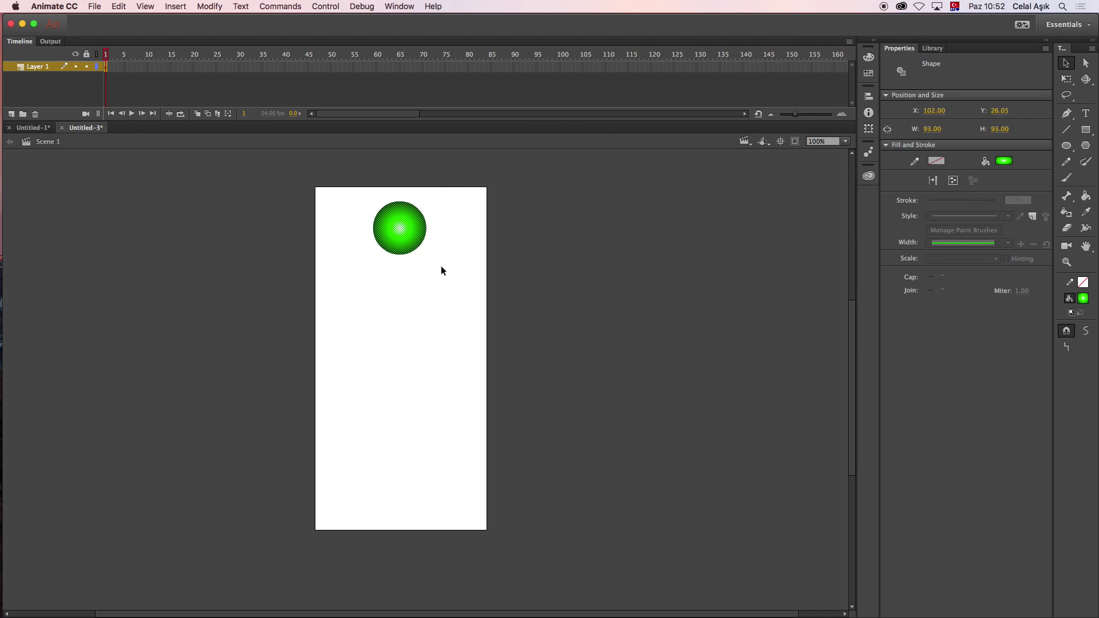
pyautogui.click(1070, 83)
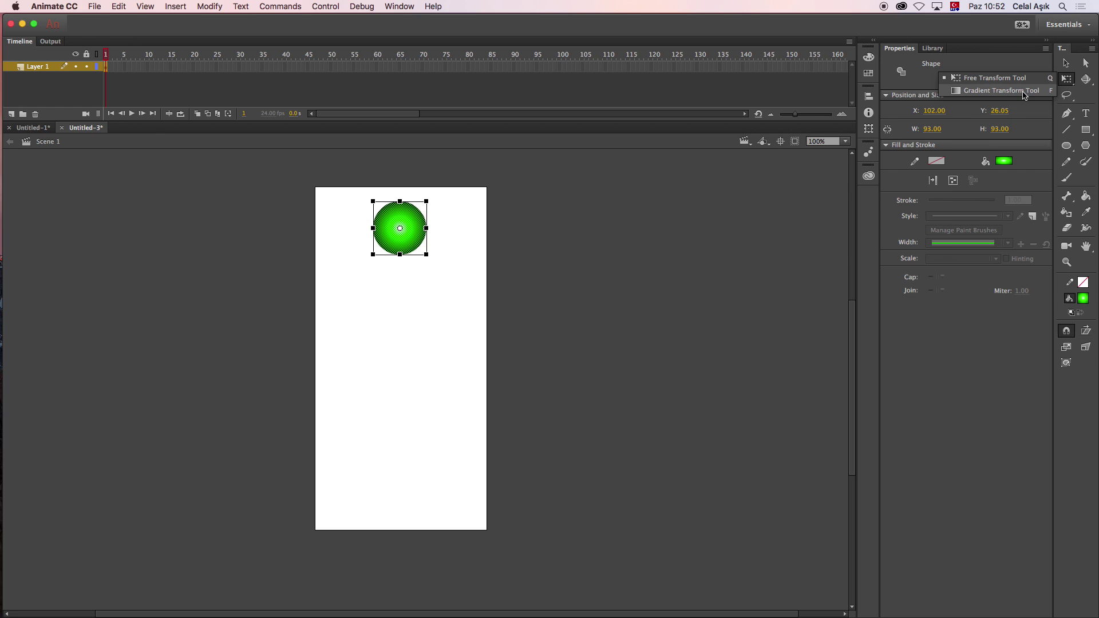
pyautogui.click(1001, 91)
pyautogui.moveTo(400, 228); pyautogui.dragTo(388, 221)
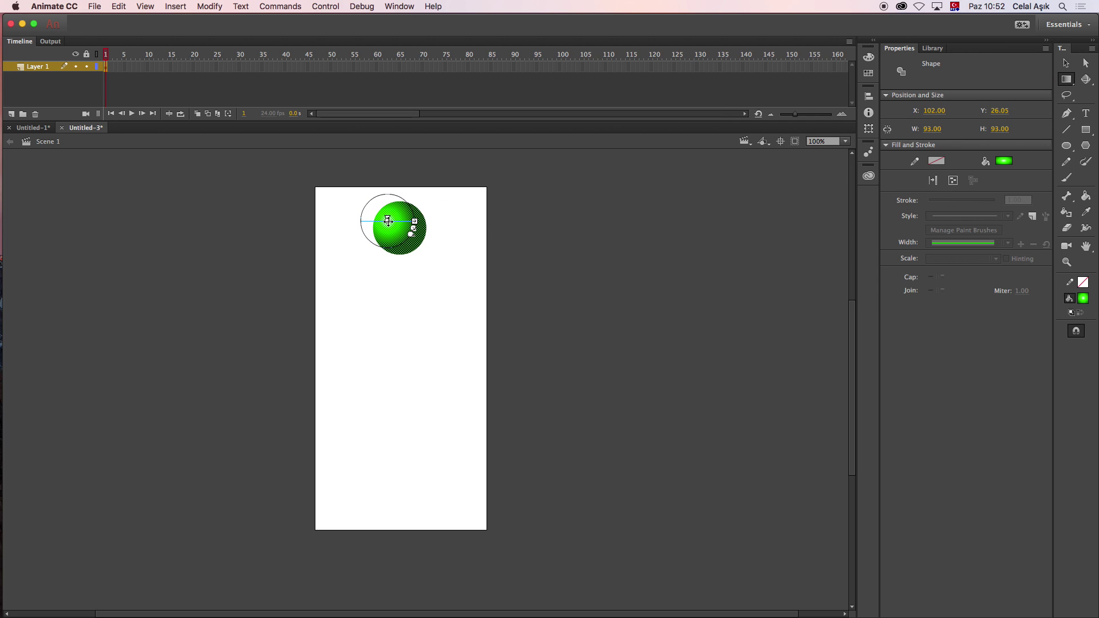
# - Move the gradient's bright green stop closer to the white stop to shrink the ball's highlight
pyautogui.click(868, 57)
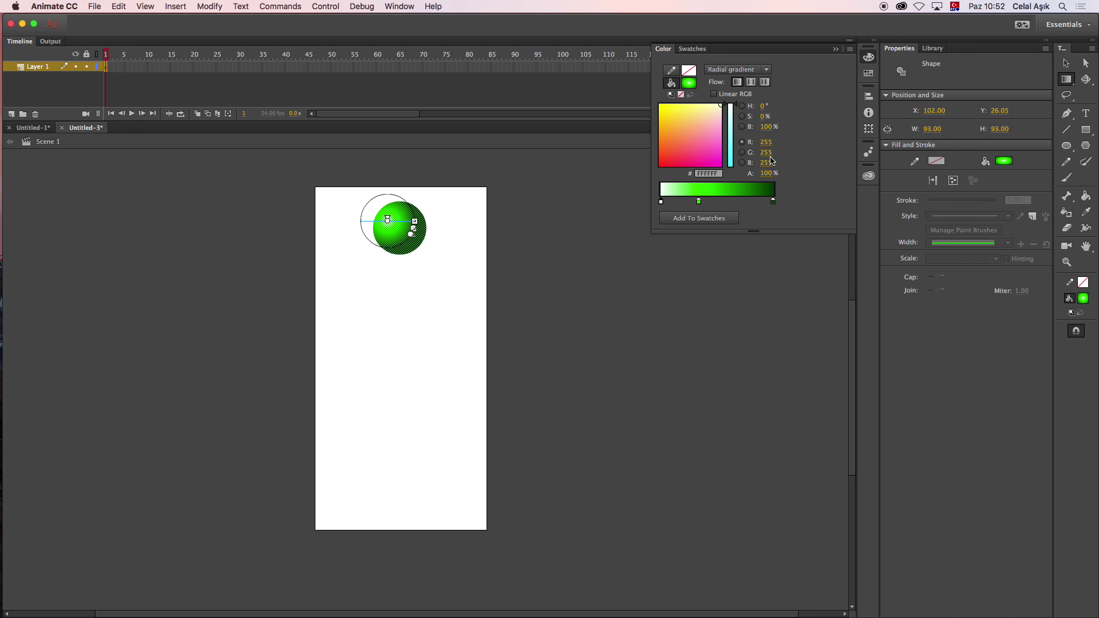
pyautogui.moveTo(698, 198); pyautogui.dragTo(682, 199)
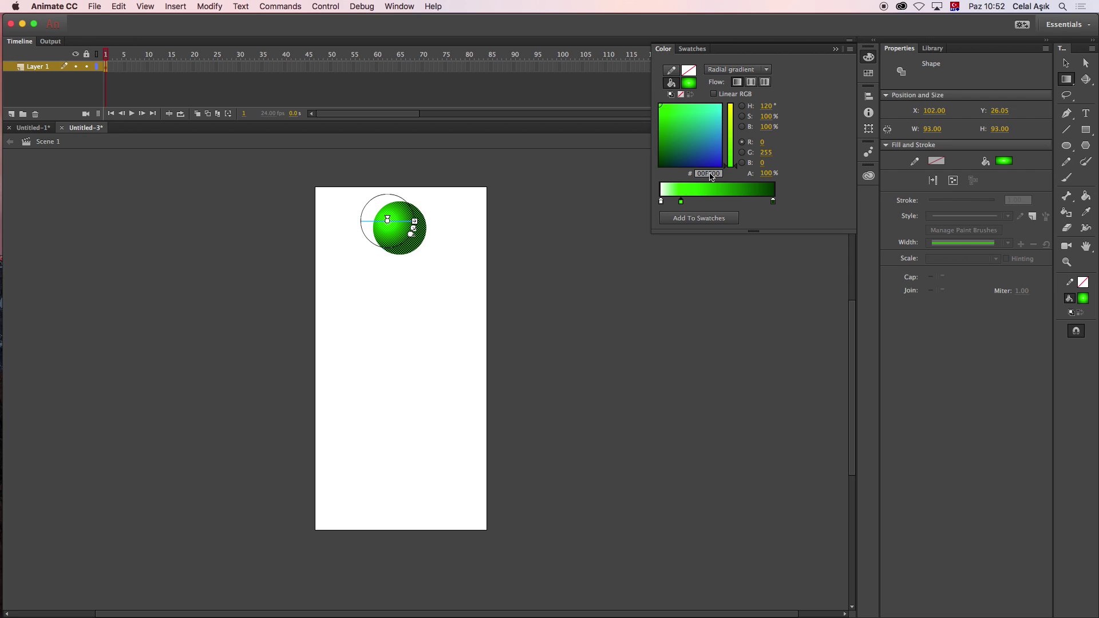
pyautogui.click(835, 48)
pyautogui.click(630, 265)
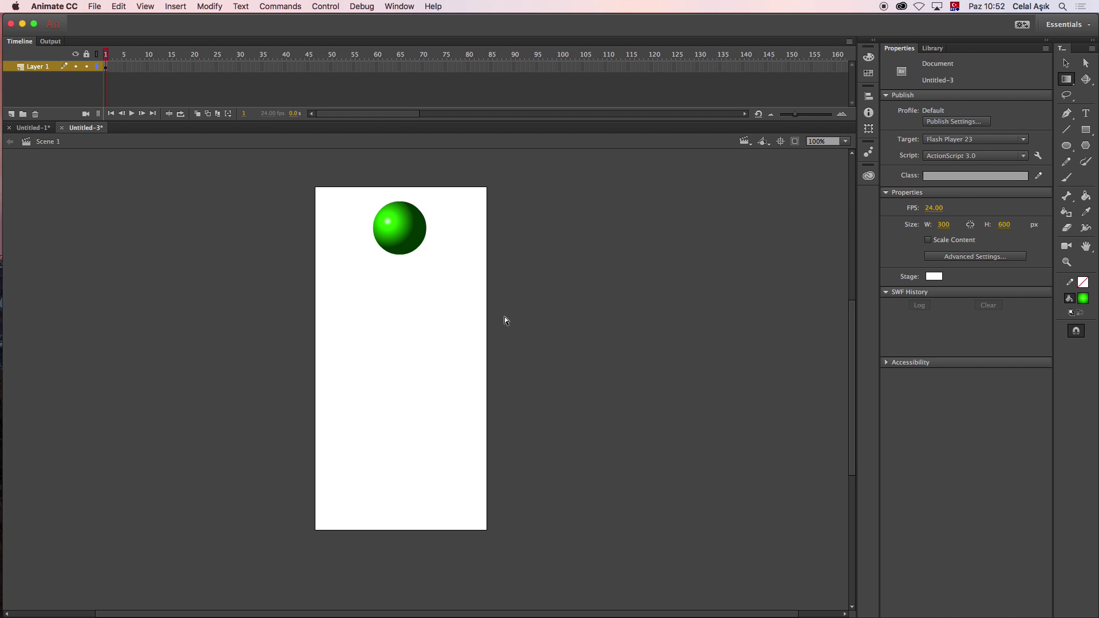
# - Select the whole ball and create a classic tween on frame 1 of Layer 1
pyautogui.click(1065, 62)
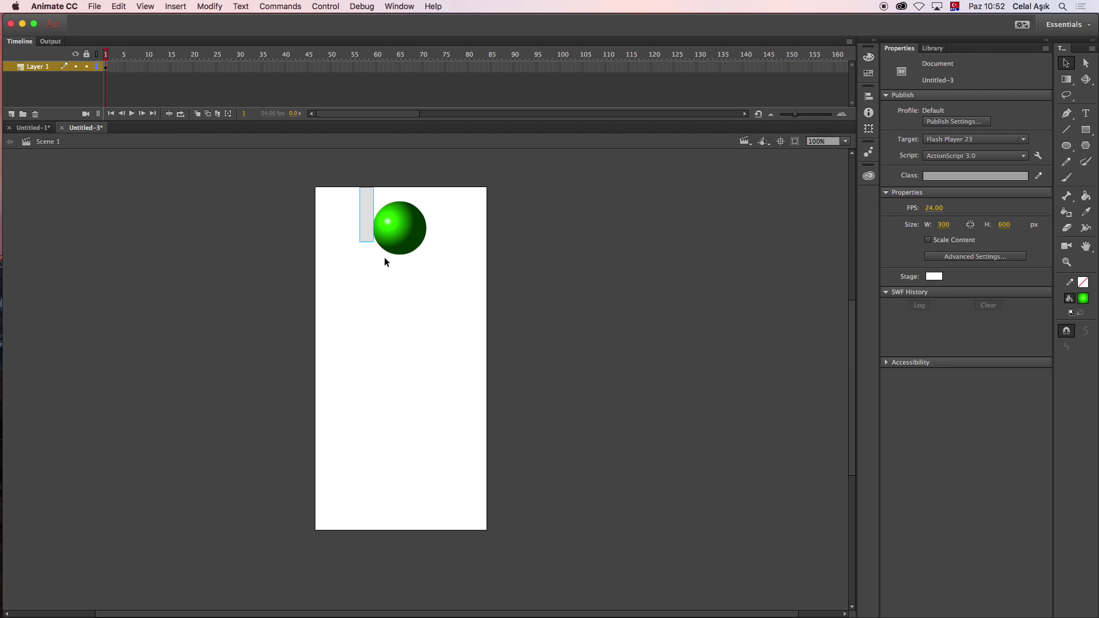
pyautogui.moveTo(379, 255); pyautogui.dragTo(458, 299)
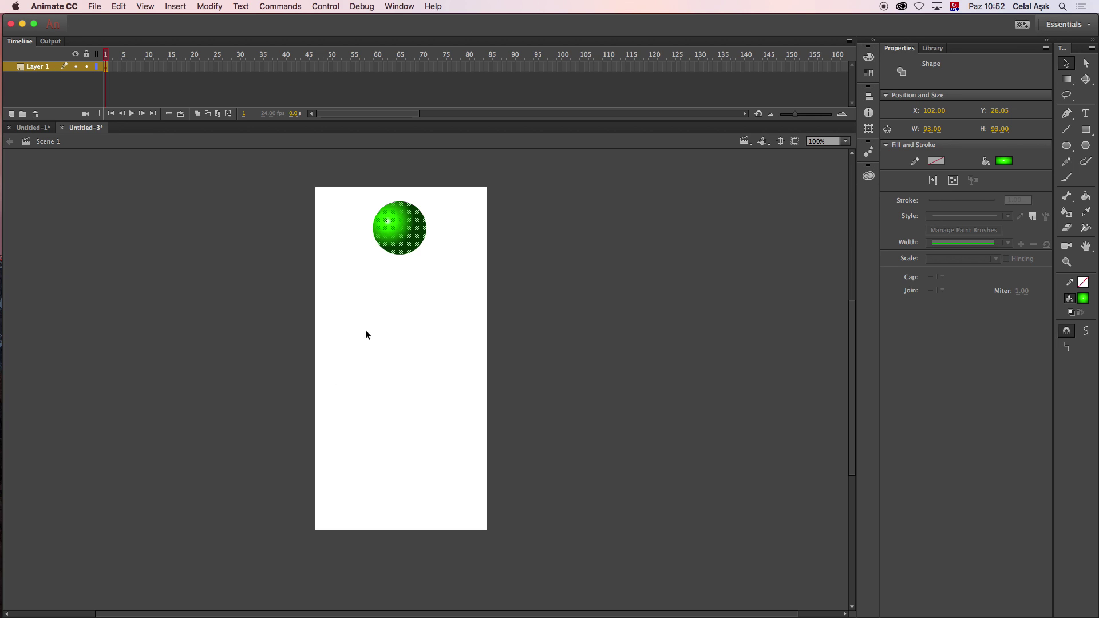
pyautogui.click(107, 67)
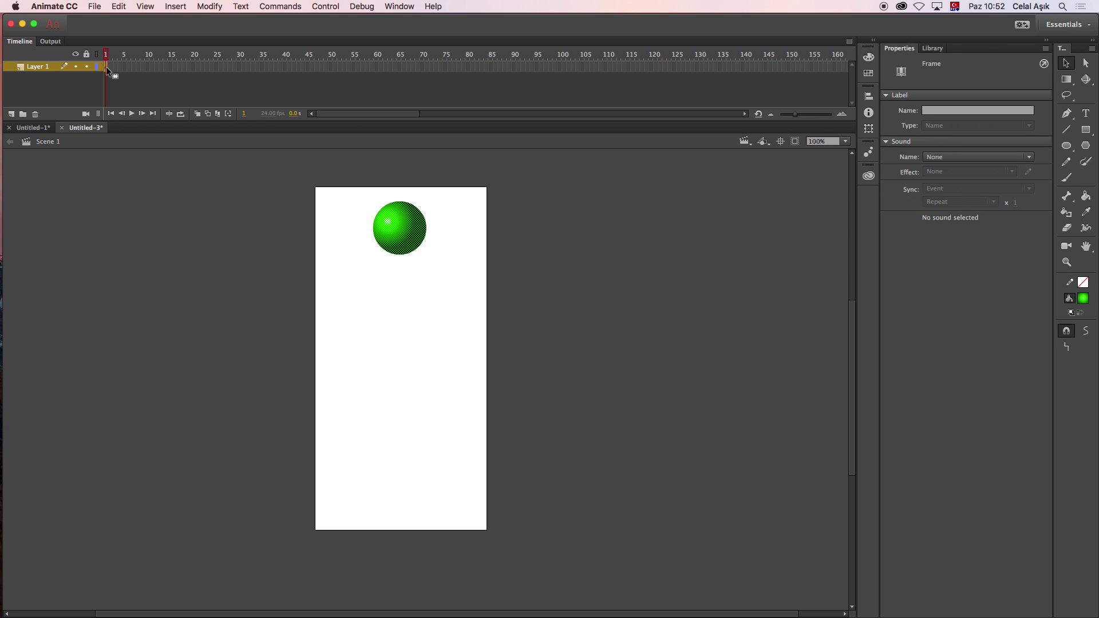
pyautogui.rightClick(106, 67)
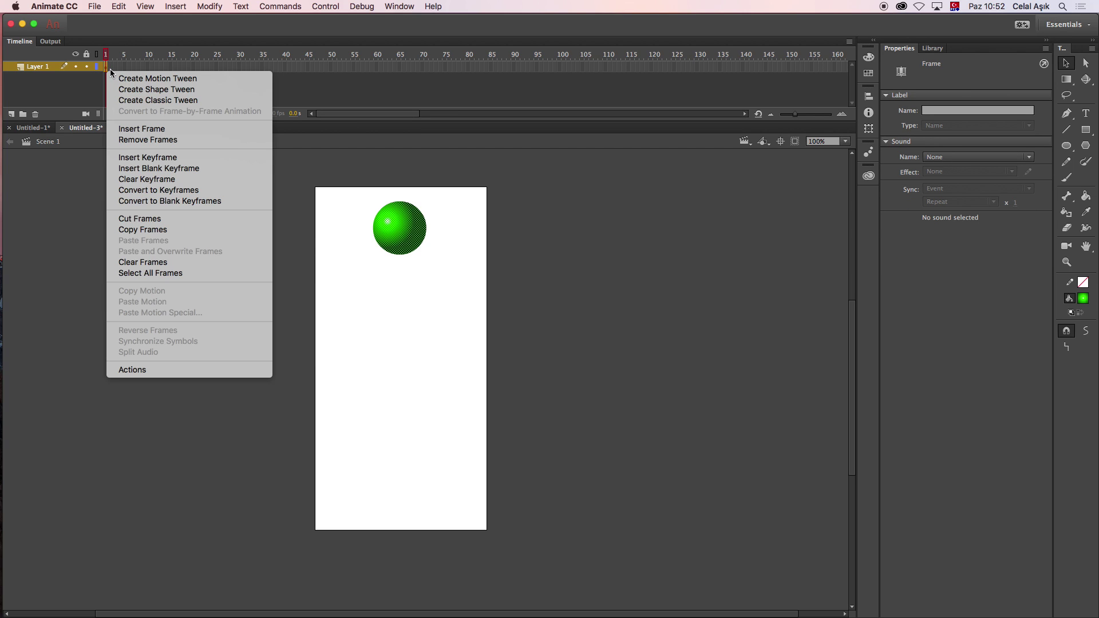
pyautogui.click(131, 102)
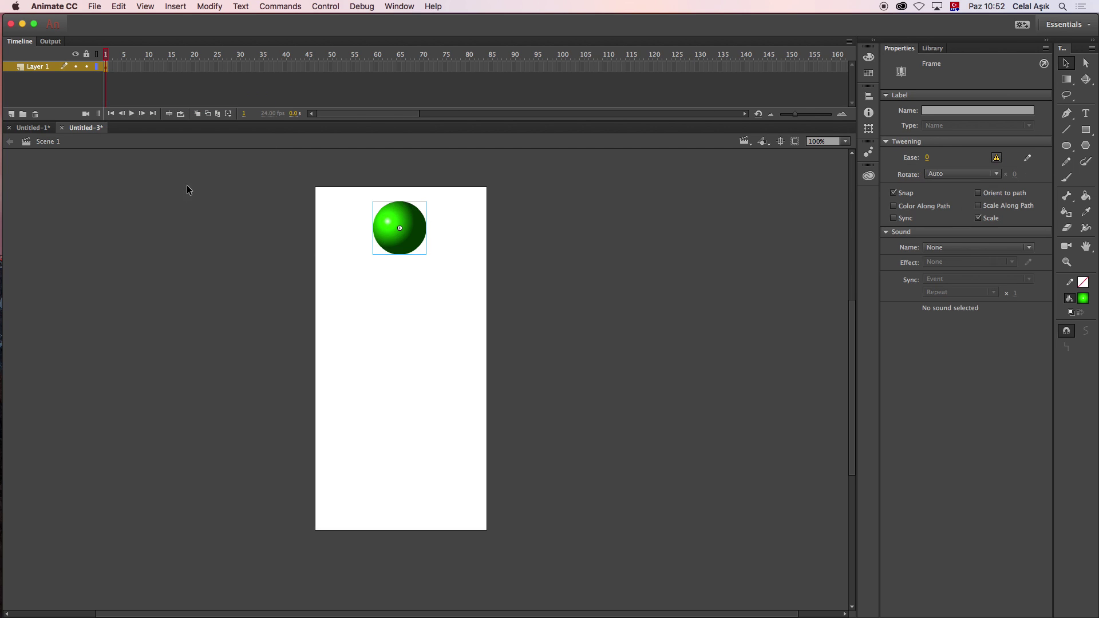
# - Insert a keyframe at frame 20 of Layer 1
pyautogui.click(194, 67)
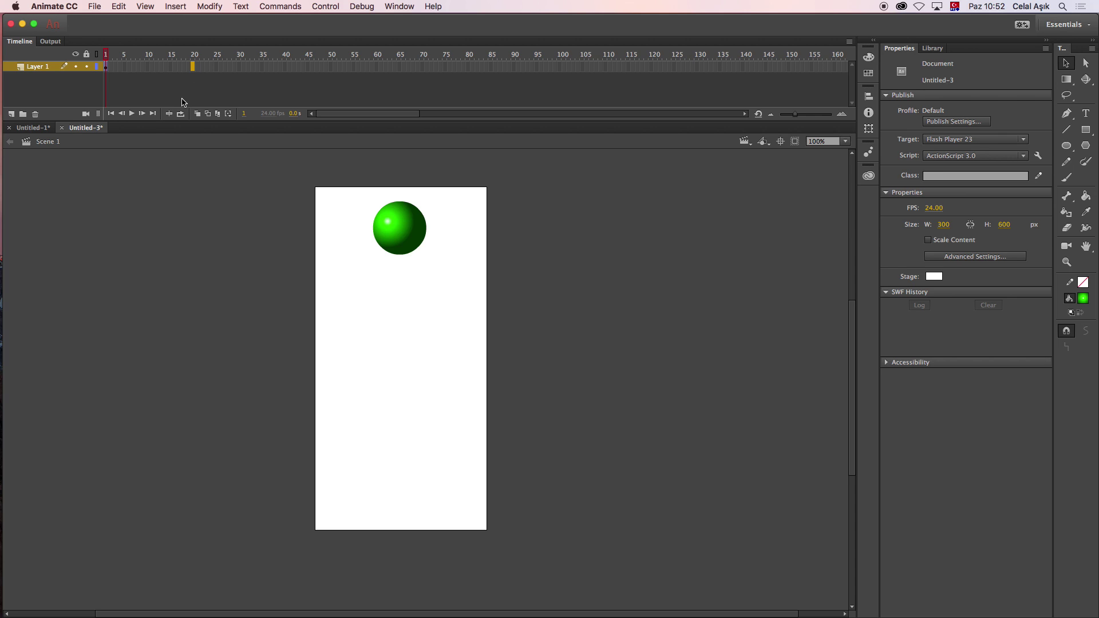
pyautogui.press('F6')
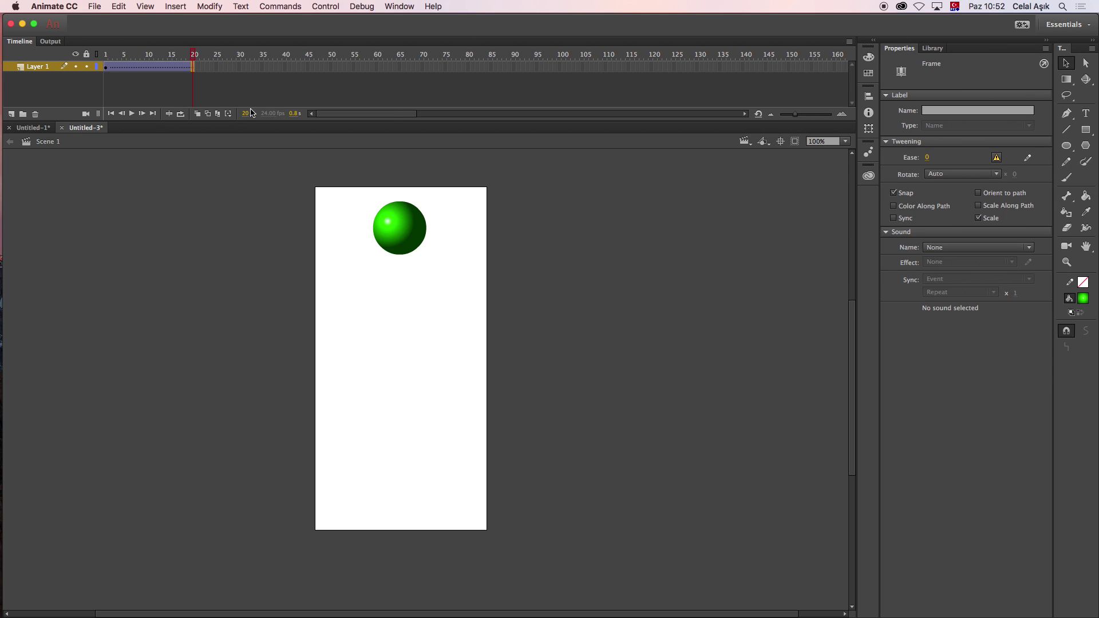
pyautogui.press('super+z')
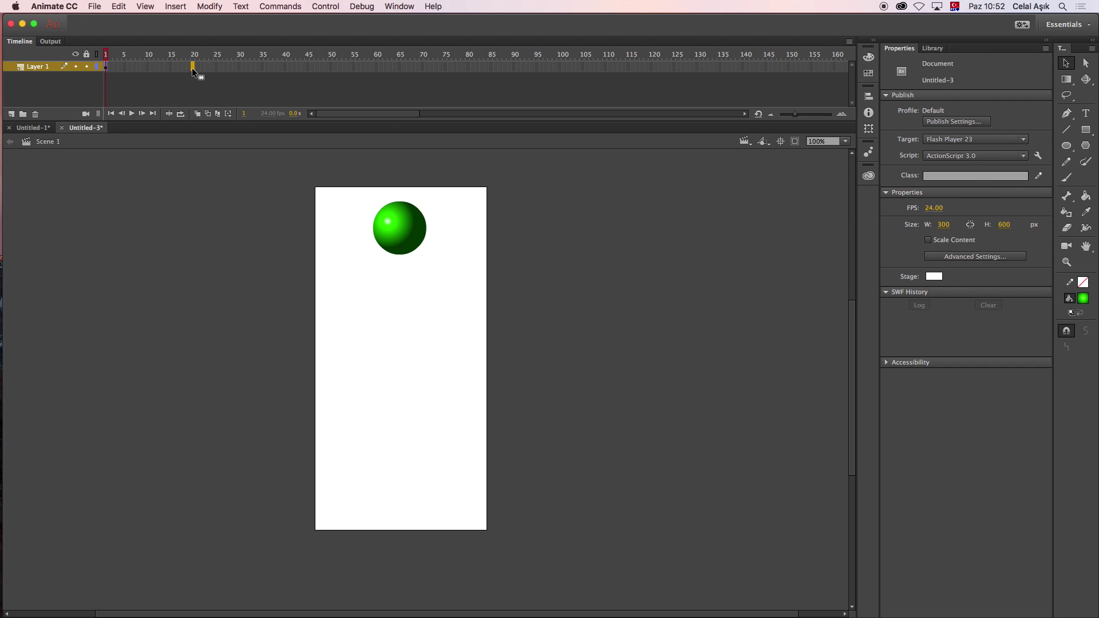
pyautogui.press('F6')
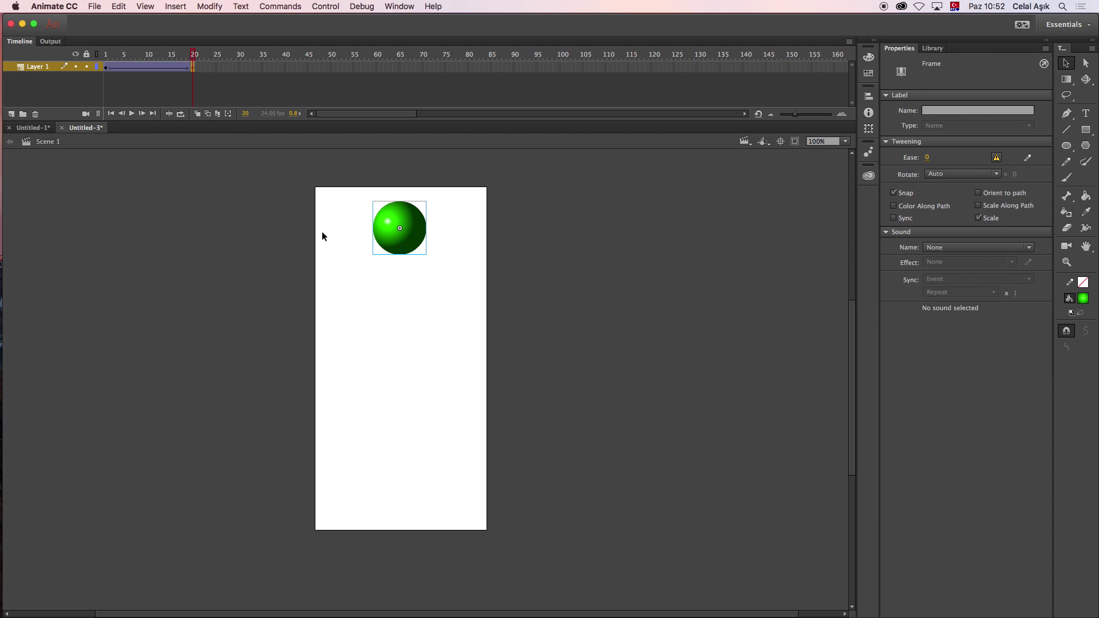
# - At frame 20, move the ball straight down to about Y 518.5 and scrub through the fall
pyautogui.click(107, 67)
pyautogui.click(194, 69)
pyautogui.click(107, 69)
pyautogui.click(193, 69)
pyautogui.moveTo(412, 231); pyautogui.dragTo(409, 485)
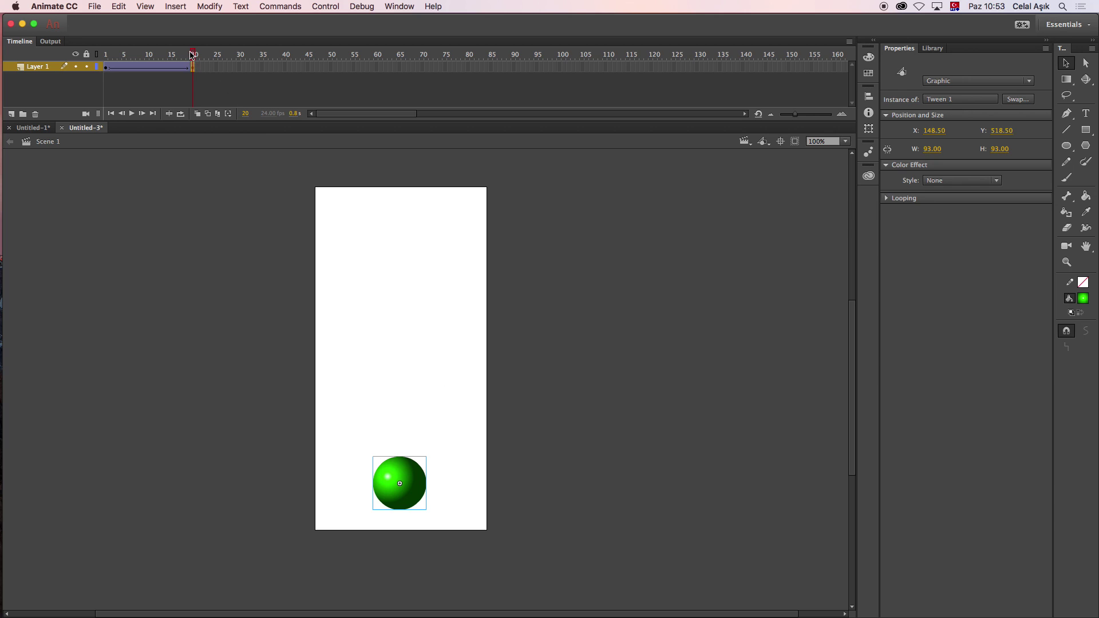
pyautogui.moveTo(108, 55); pyautogui.dragTo(196, 60)
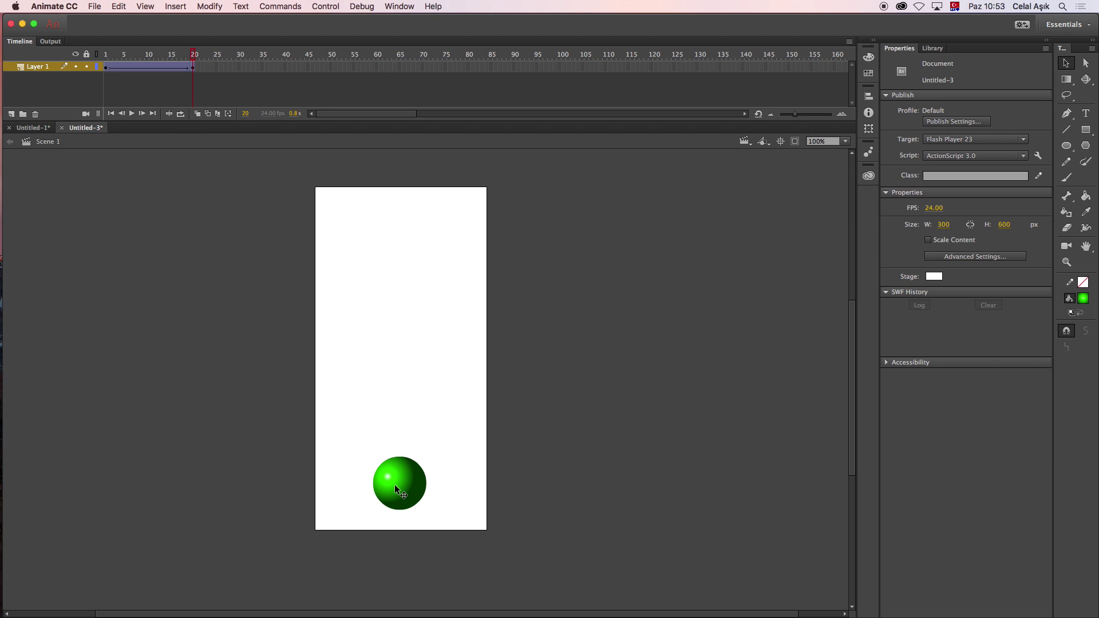
# - Insert a keyframe at frame 23 and squash the ball from its top edge to about 52 px high with Free Transform
pyautogui.click(207, 69)
pyautogui.press('F6')
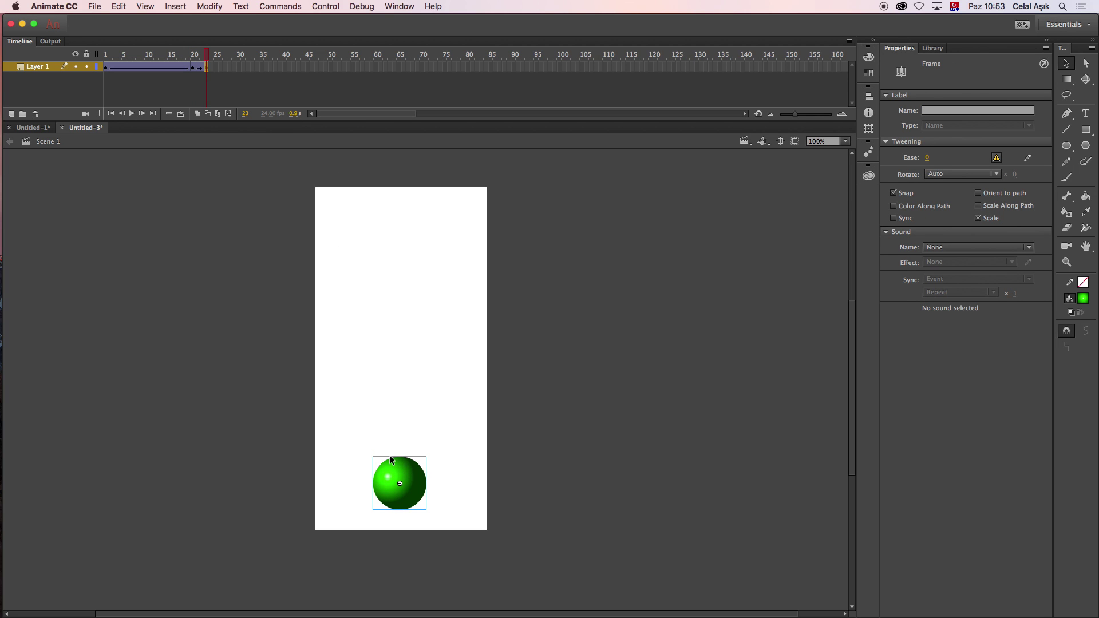
pyautogui.press('q')
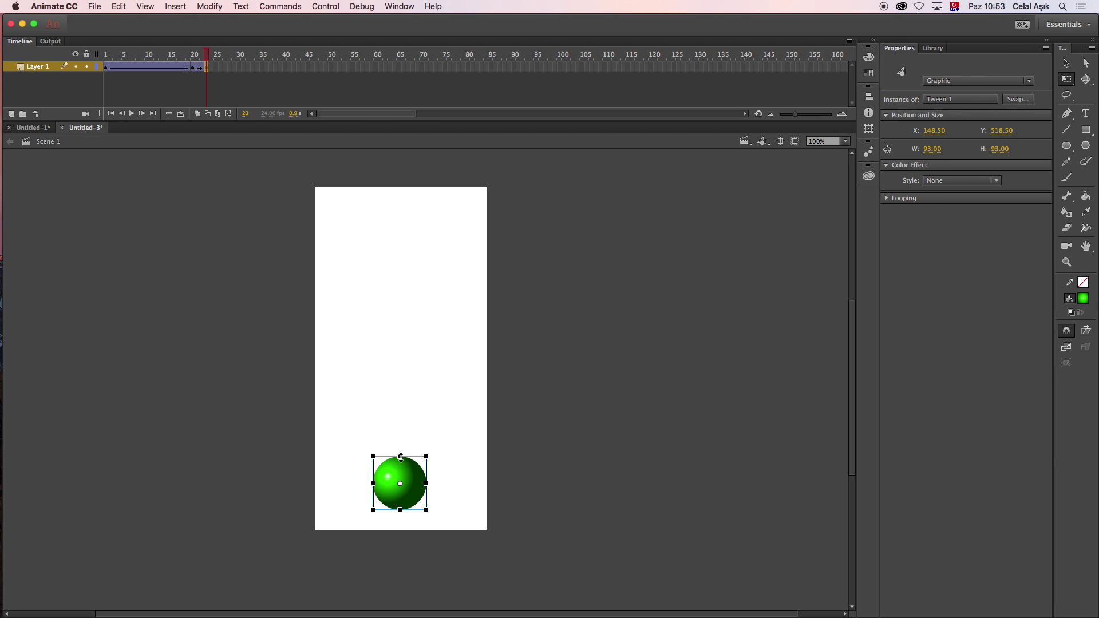
pyautogui.moveTo(401, 457); pyautogui.dragTo(403, 479)
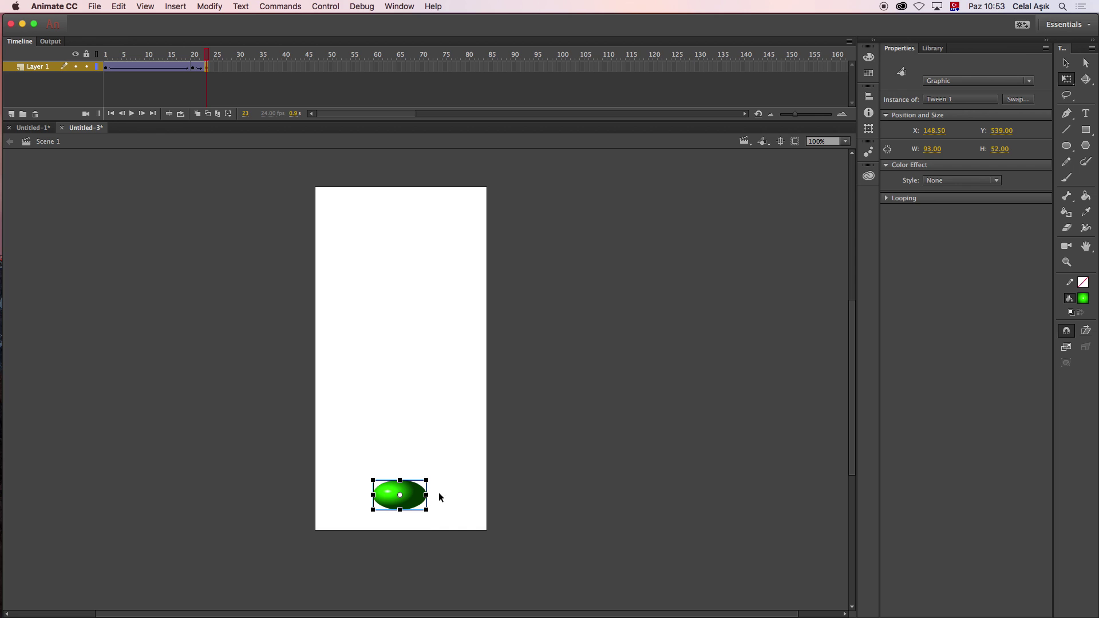
# - Widen the squashed ball at frame 23 to about 127 px with Free Transform and test the movie
pyautogui.moveTo(427, 495); pyautogui.dragTo(438, 497)
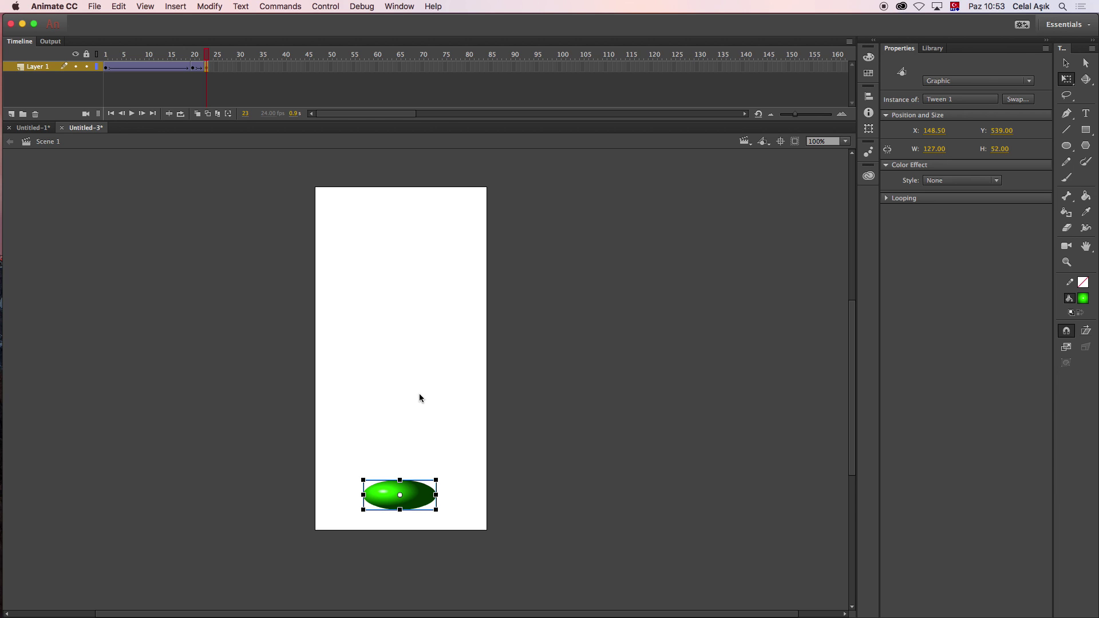
pyautogui.press('super+Return')
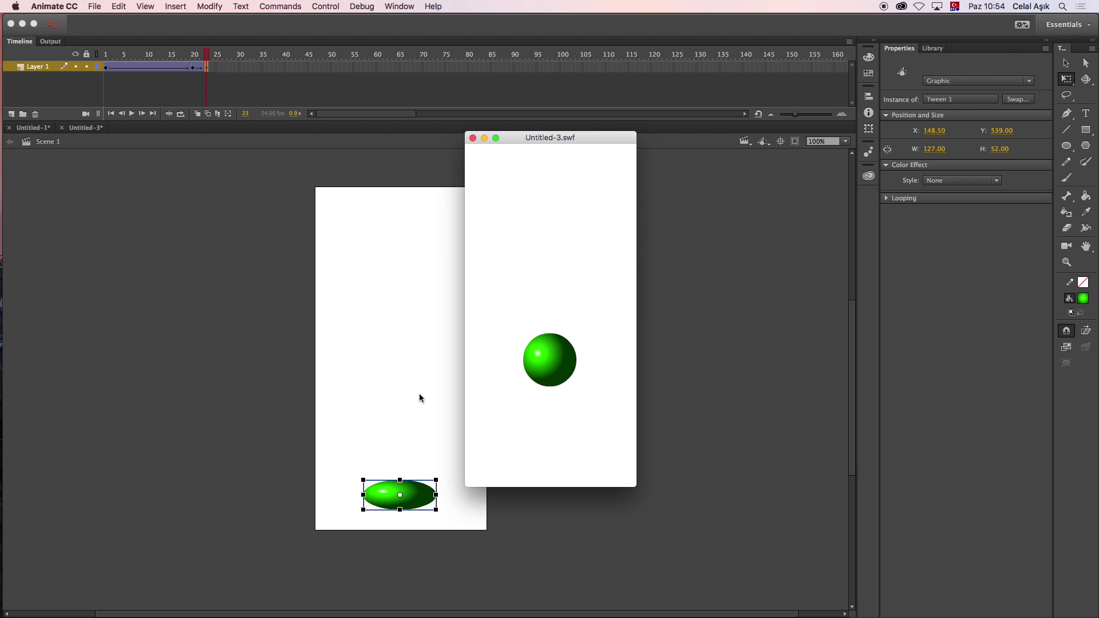
pyautogui.click(473, 138)
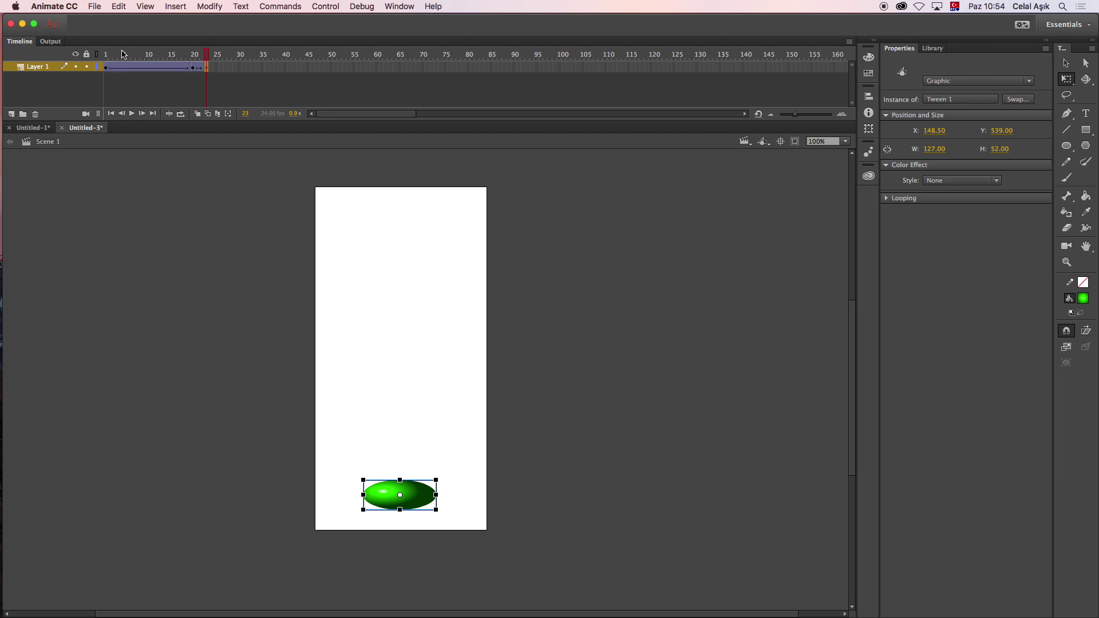
# - Copy all frames of Layer 1 and paste them starting at frame 24 of the same layer
pyautogui.click(37, 68)
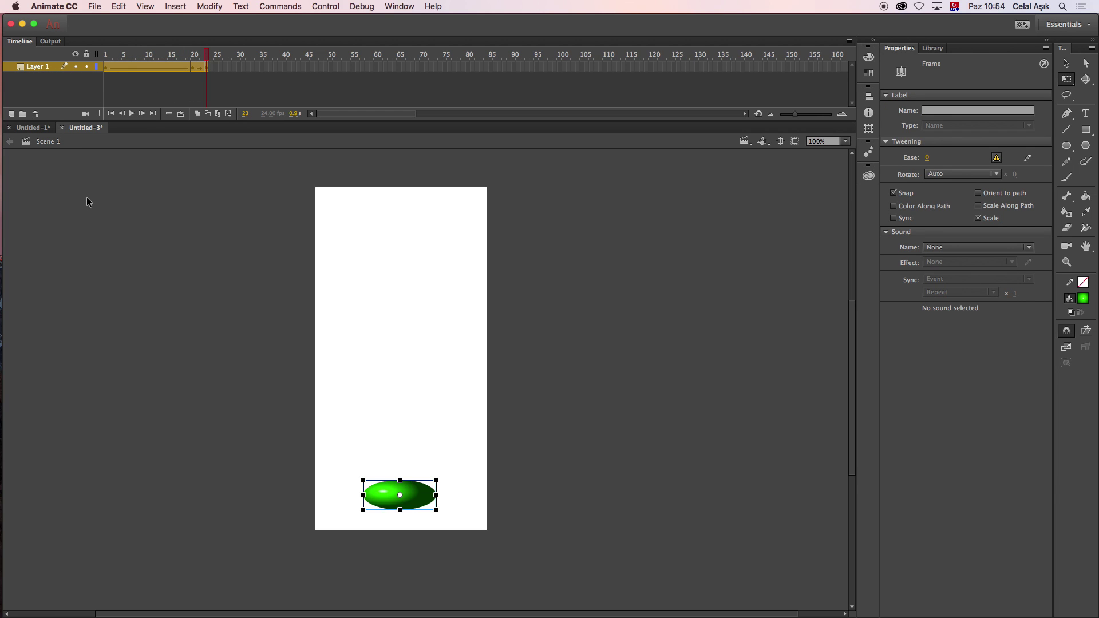
pyautogui.rightClick(158, 67)
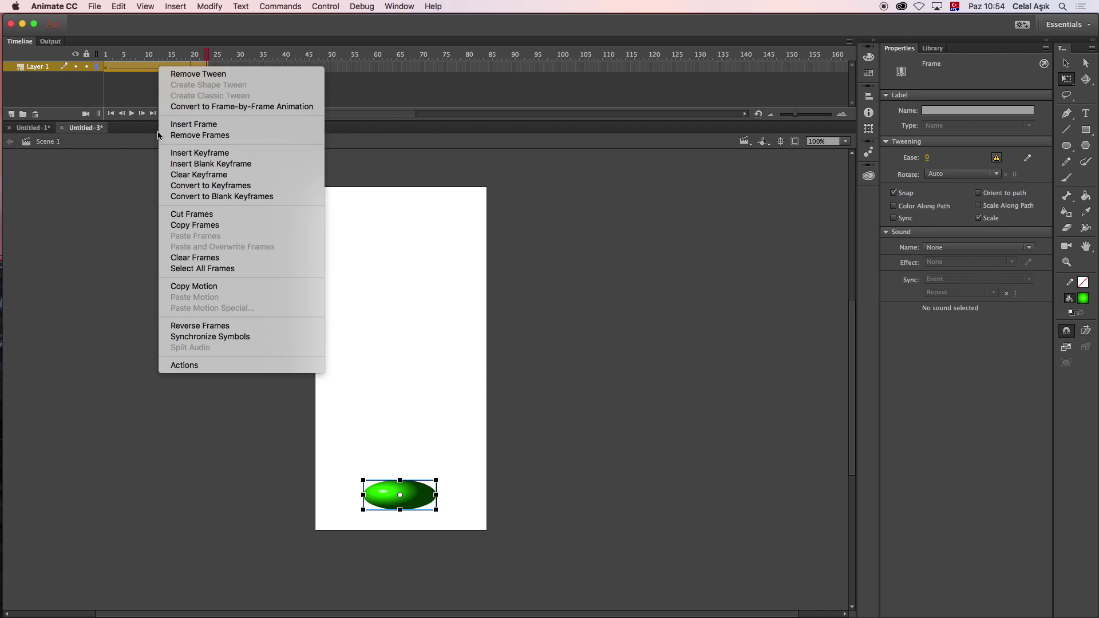
pyautogui.click(196, 225)
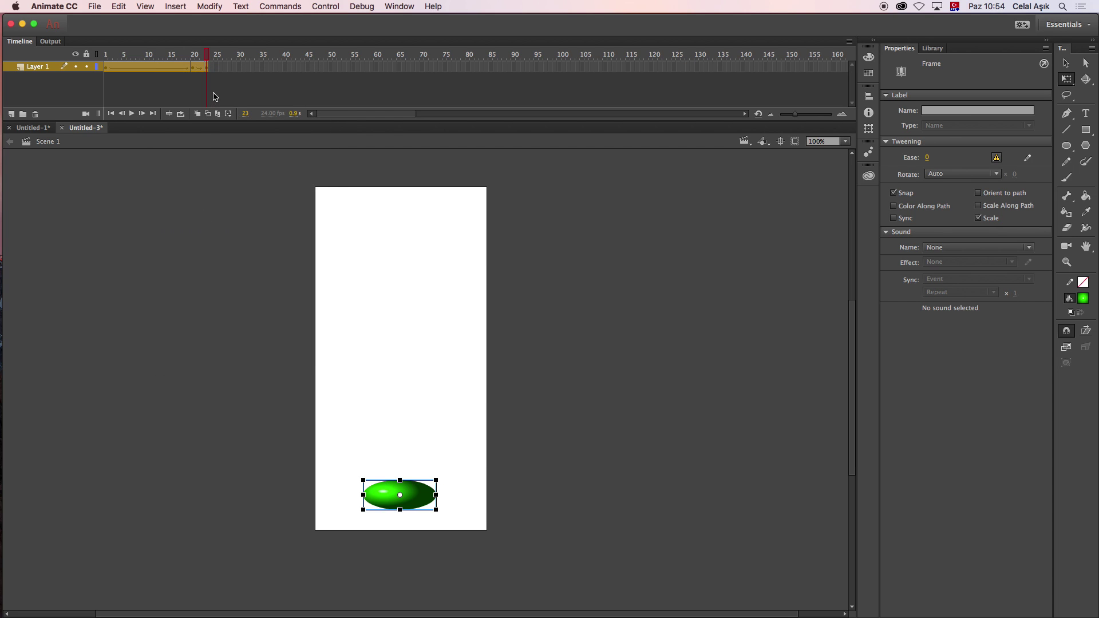
pyautogui.click(210, 67)
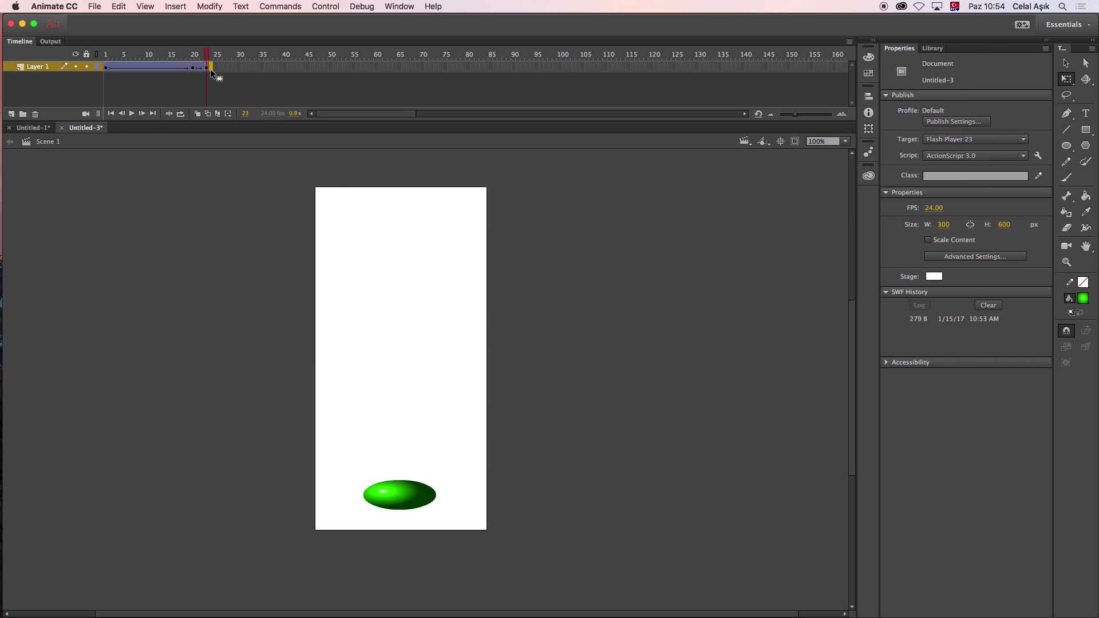
pyautogui.rightClick(210, 67)
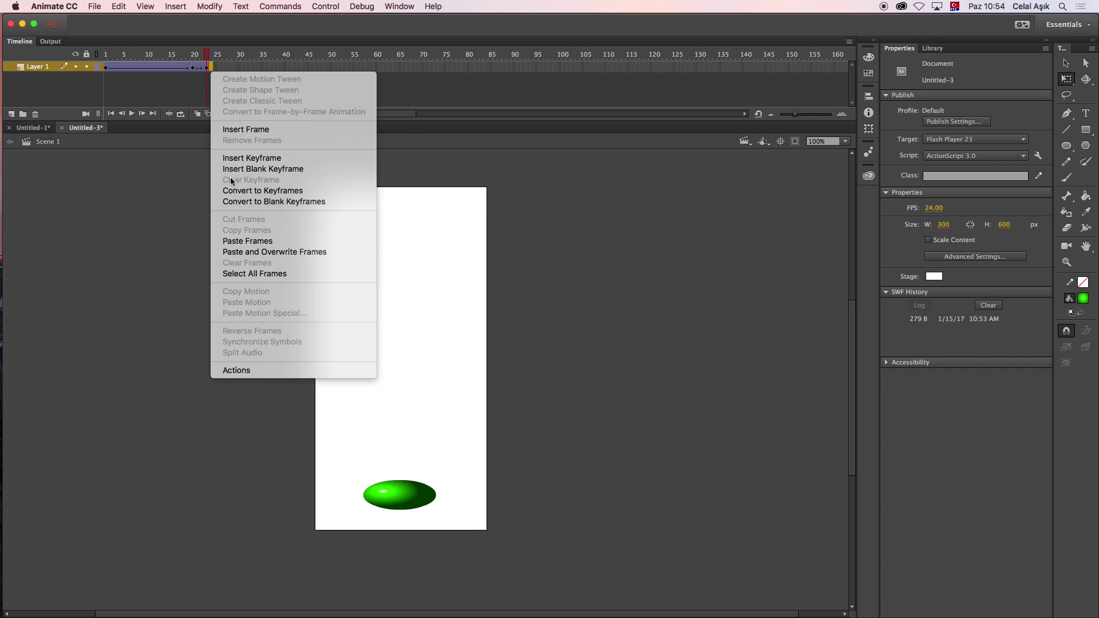
pyautogui.click(240, 241)
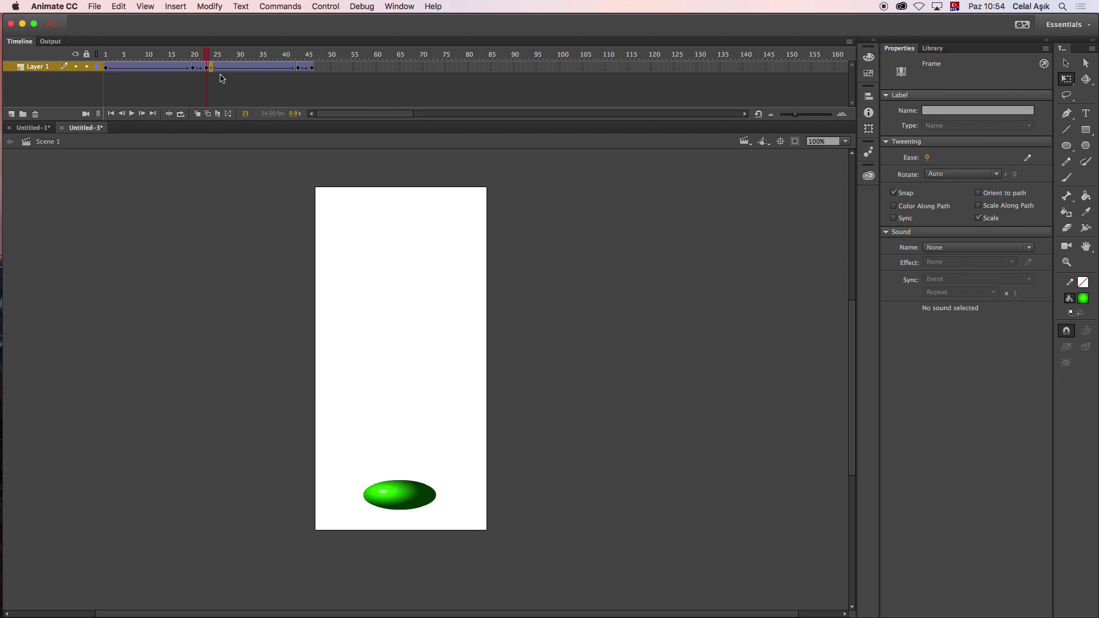
# - Reverse the pasted frames 24 to 46 of Layer 1 and test the movie
pyautogui.moveTo(211, 67); pyautogui.dragTo(311, 67)
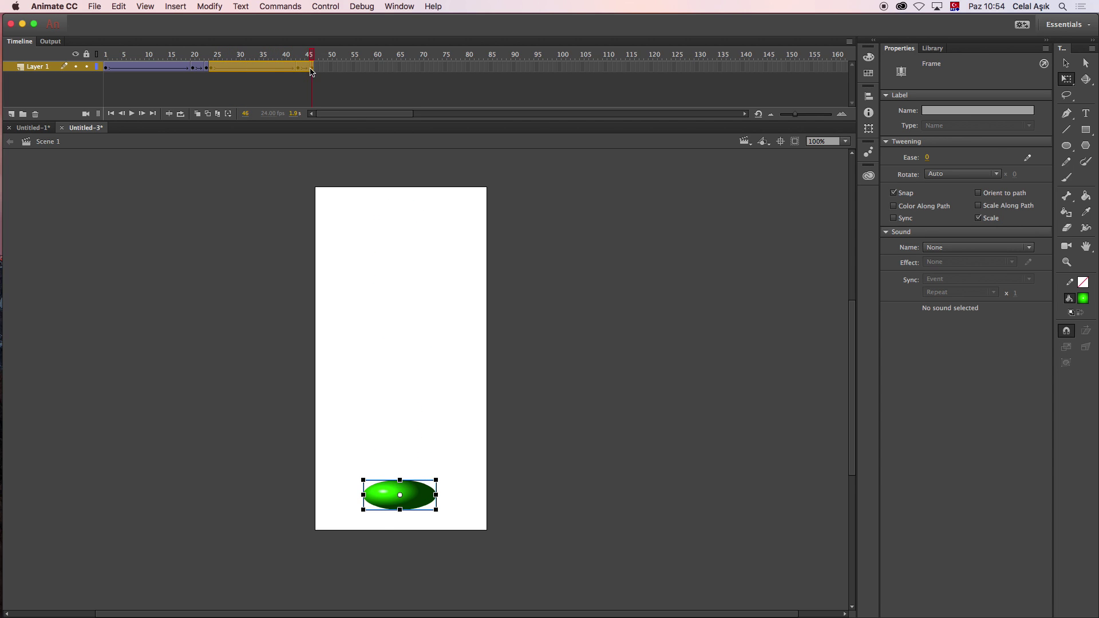
pyautogui.rightClick(266, 64)
pyautogui.click(307, 327)
pyautogui.press('super+Return')
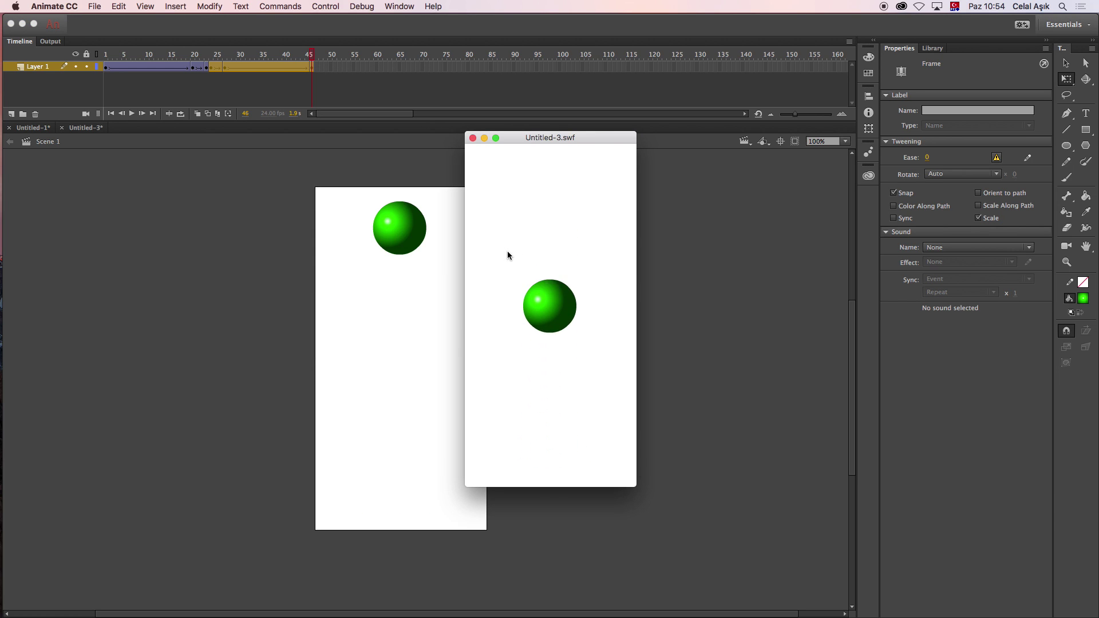